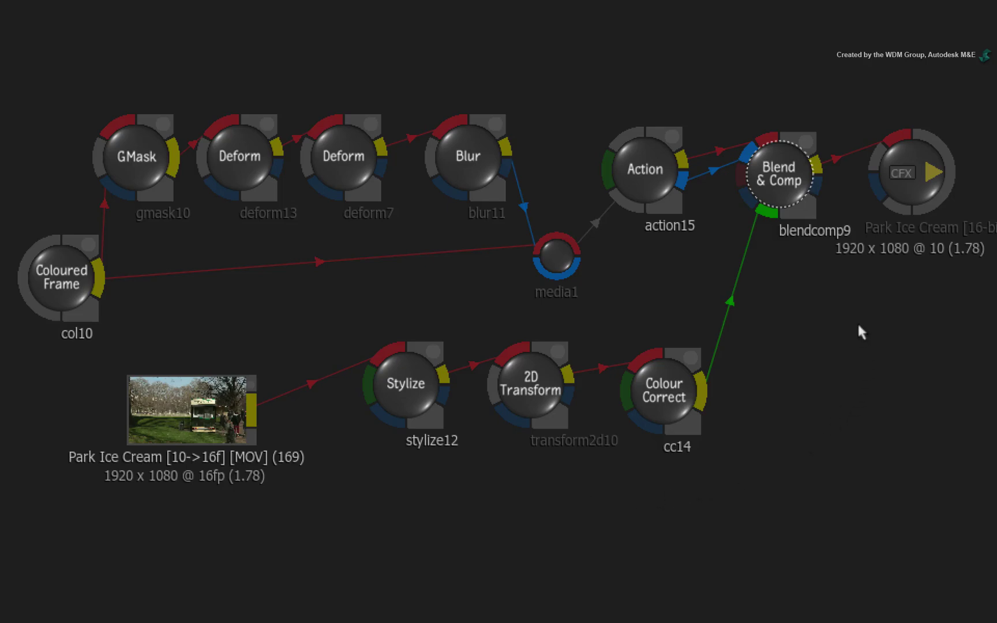
# Cut the Blend & Comp-to-output link, then cut and redraw the Park Ice Cream-to-Stylize link
pyautogui.moveTo(857, 101); pyautogui.dragTo(850, 161)
pyautogui.moveTo(324, 397); pyautogui.dragTo(326, 399)
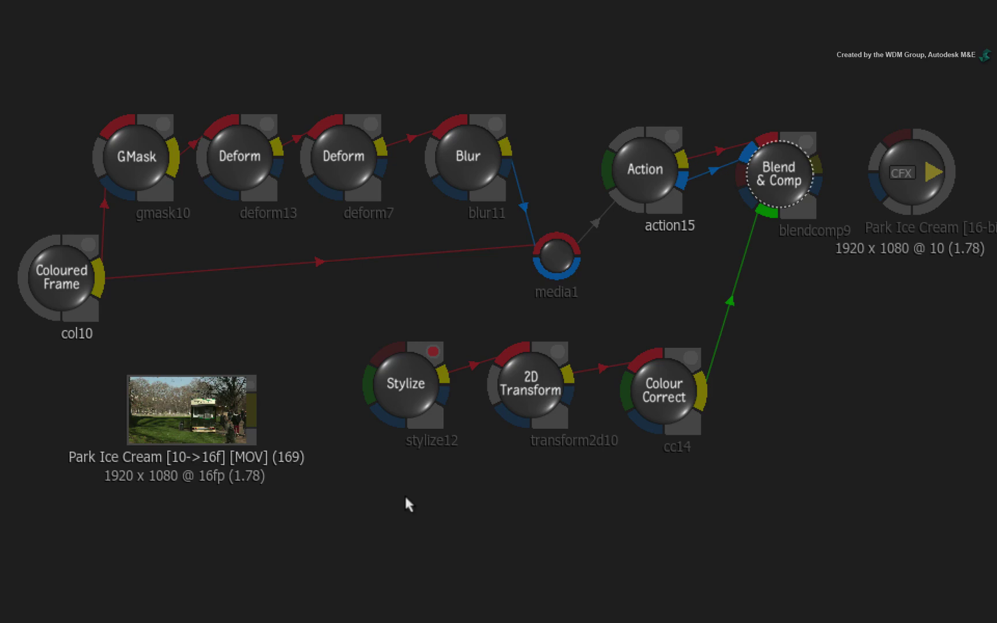
pyautogui.click(202, 407)
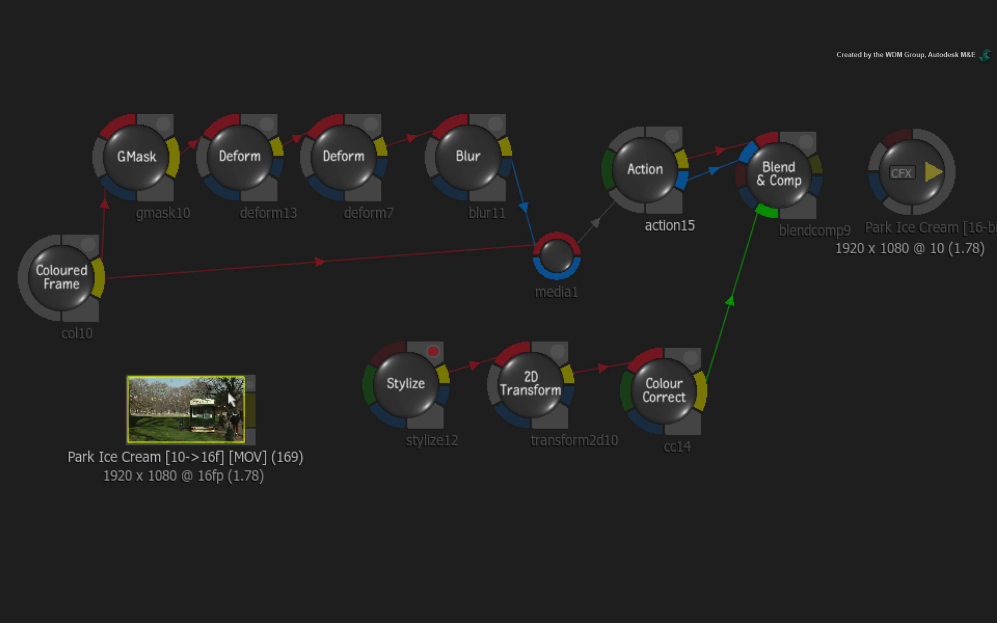
pyautogui.moveTo(247, 392); pyautogui.dragTo(384, 343)
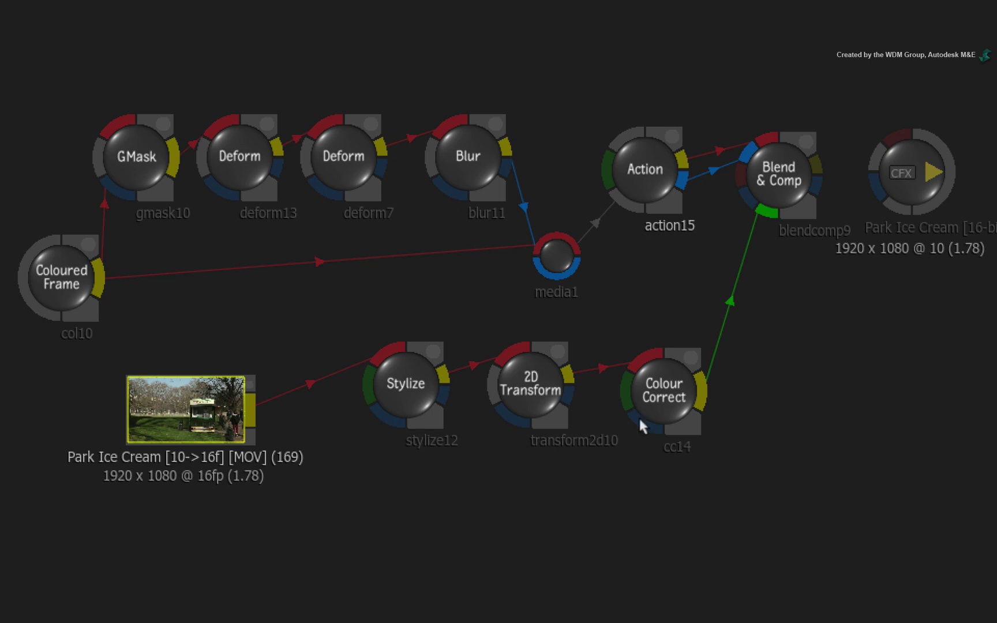
# Select the Blend & Comp node and cut the Park Ice Cream-to-Stylize link
pyautogui.click(779, 175)
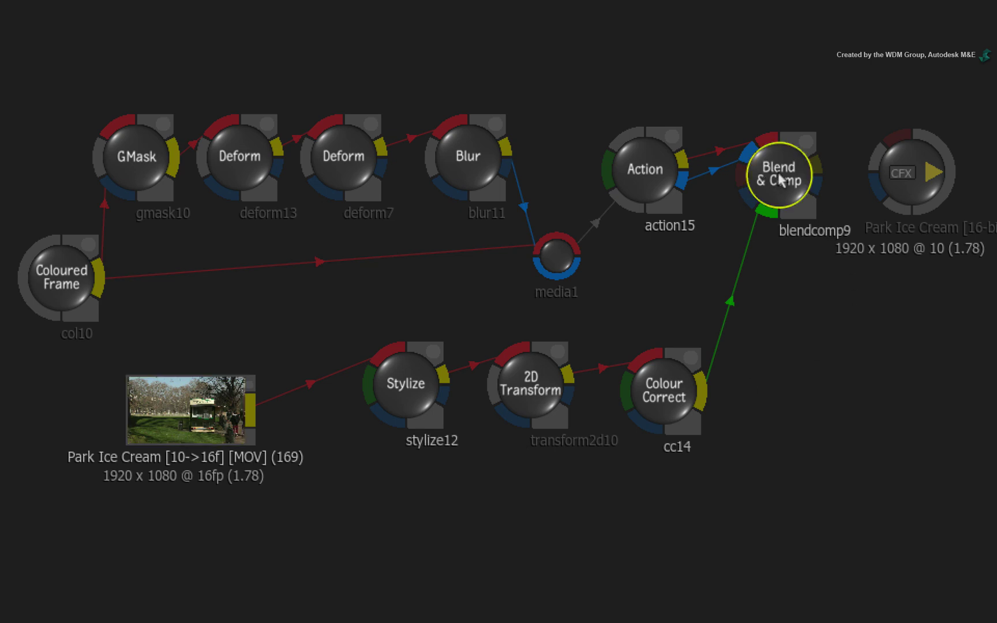
pyautogui.rightClick(782, 180)
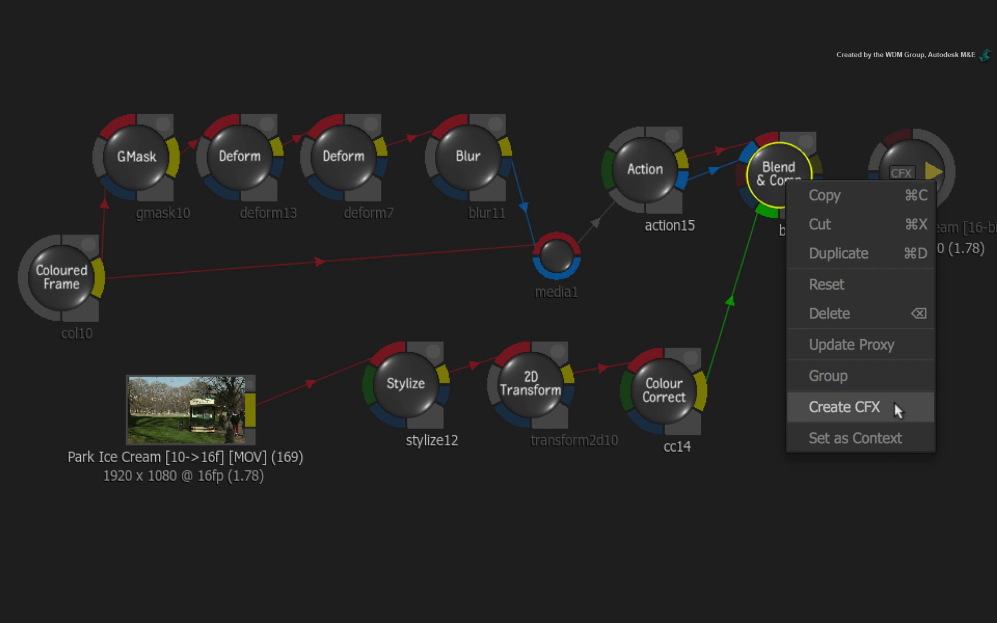
pyautogui.click(962, 364)
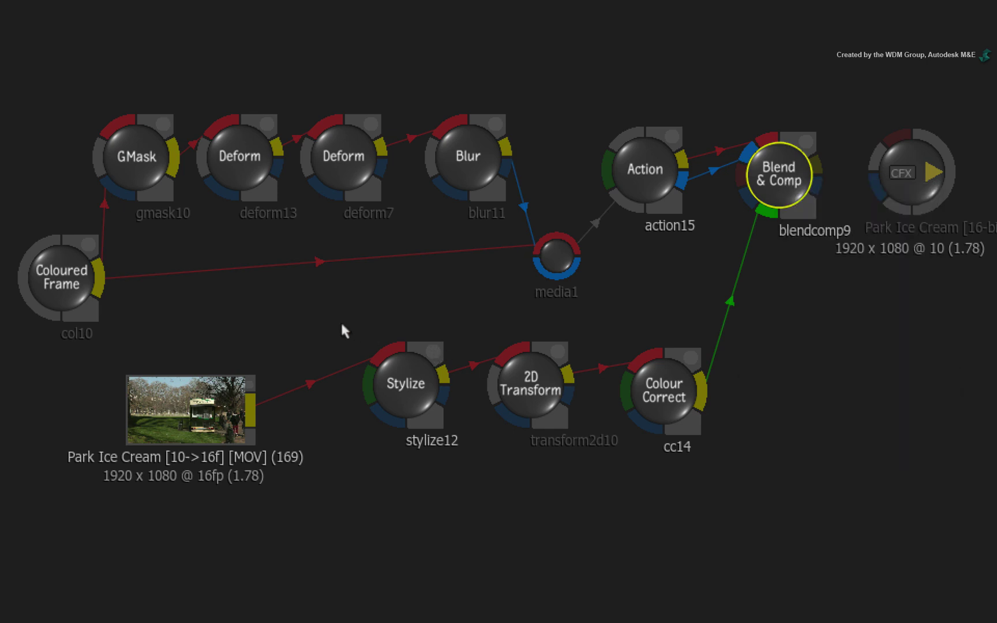
pyautogui.moveTo(324, 332); pyautogui.dragTo(336, 497)
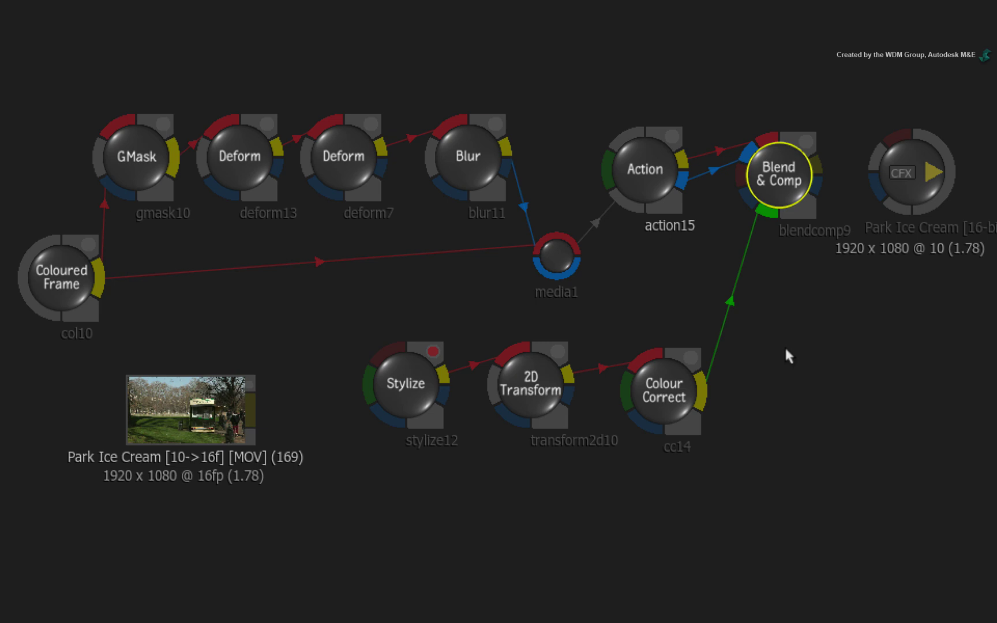
# Rename the Blend & Comp node from blendcomp9 to my_effect in its Node field
pyautogui.doubleClick(782, 184)
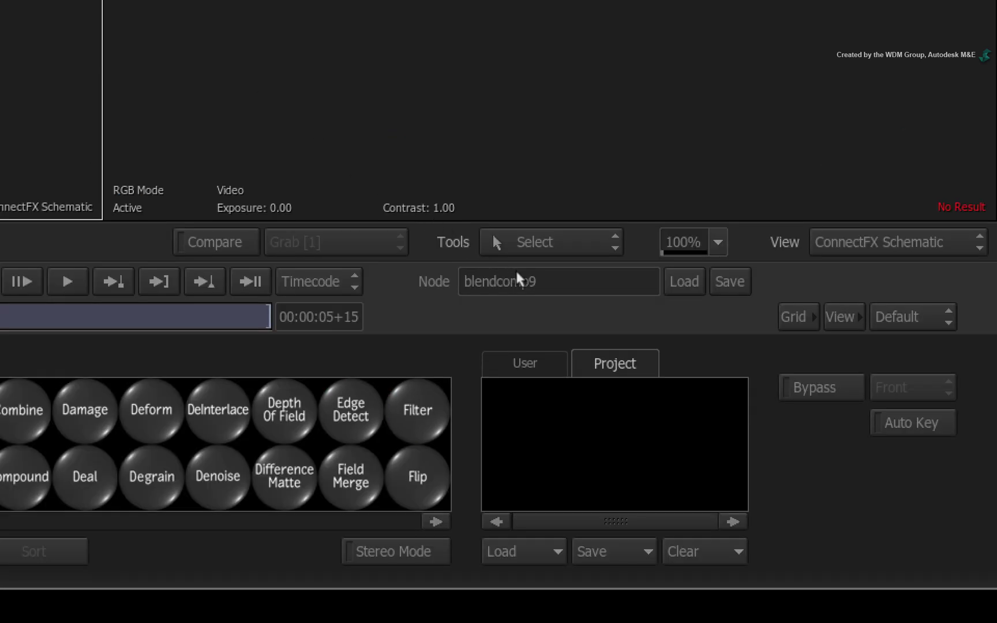
pyautogui.moveTo(552, 280); pyautogui.dragTo(349, 265)
pyautogui.write('my_effect')
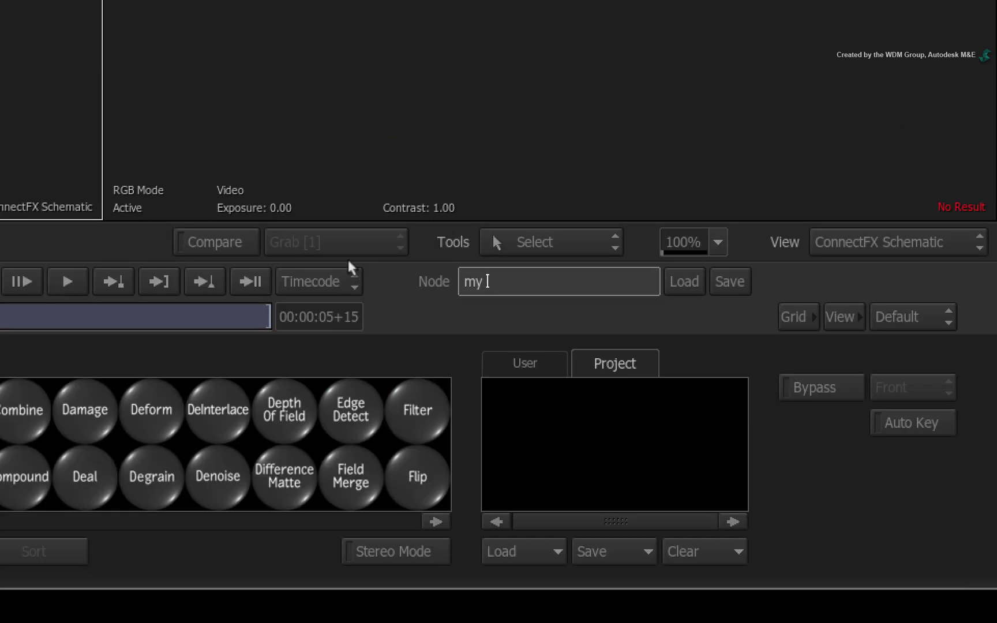
pyautogui.press('Return')
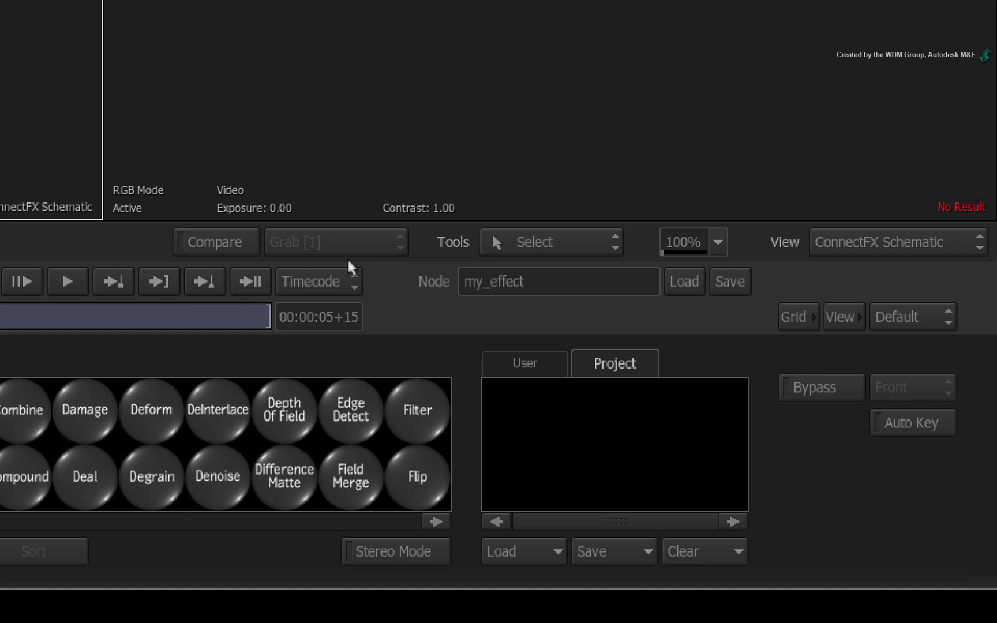
pyautogui.press('Escape')
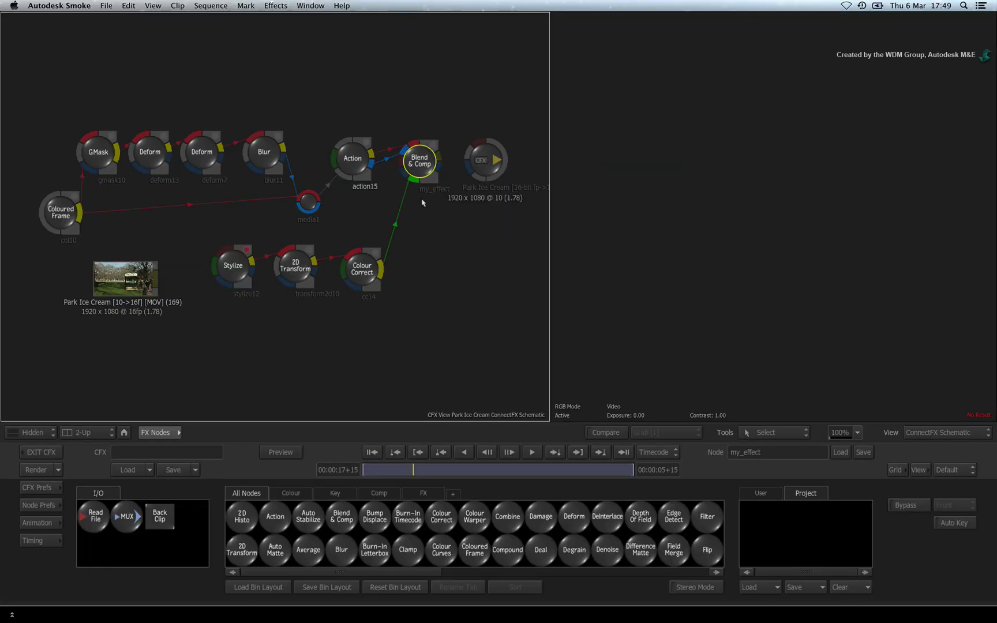
# Drag the whole branch into the User bin, then relink clip to Stylize and Blend & Comp to output
pyautogui.moveTo(421, 160); pyautogui.dragTo(761, 517)
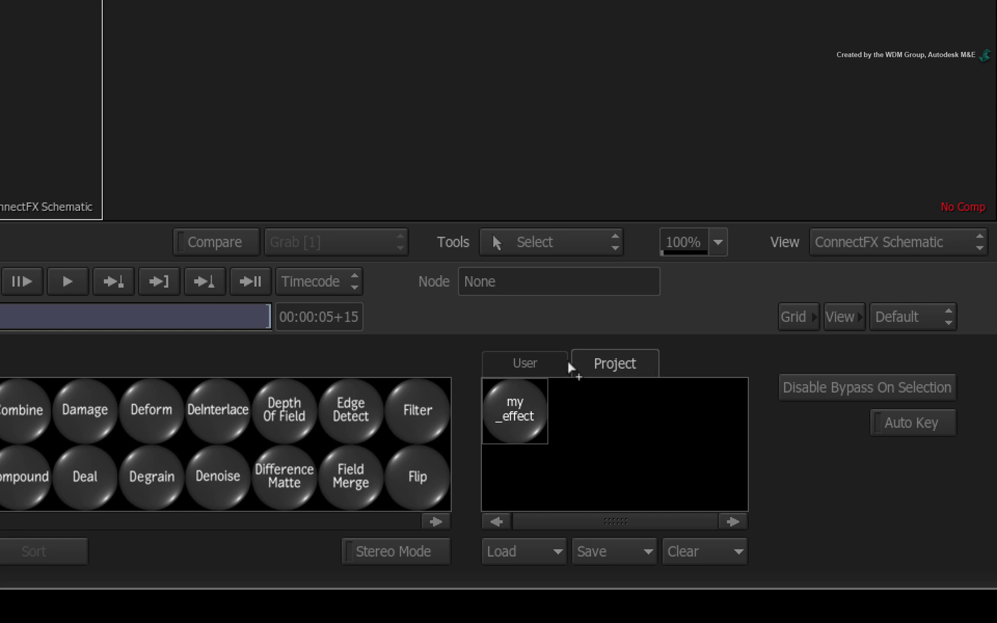
pyautogui.click(548, 358)
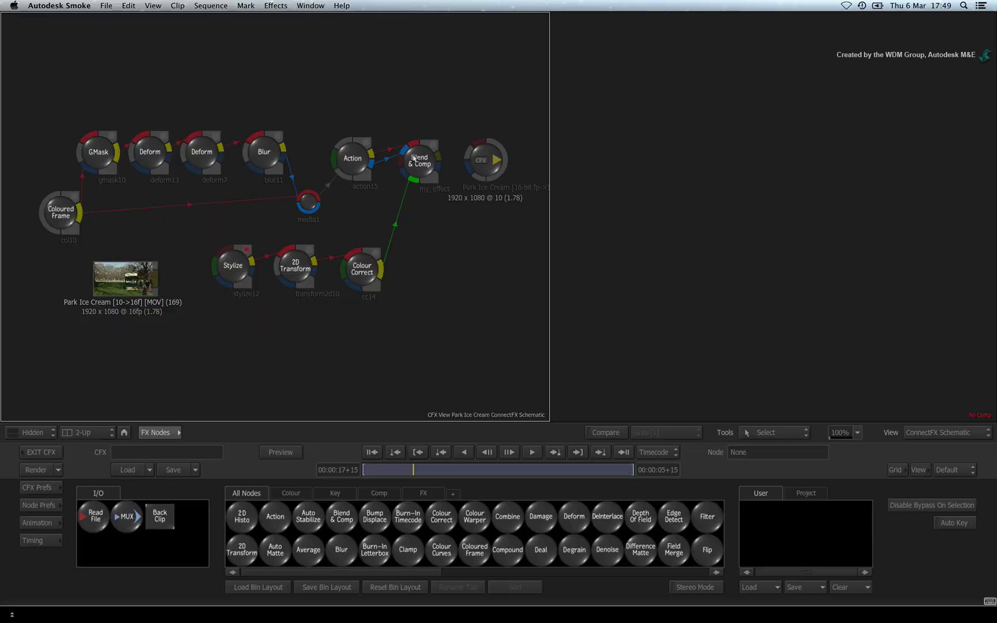
pyautogui.hotkey('ctrl', 'a')
pyautogui.moveTo(413, 158); pyautogui.dragTo(764, 523)
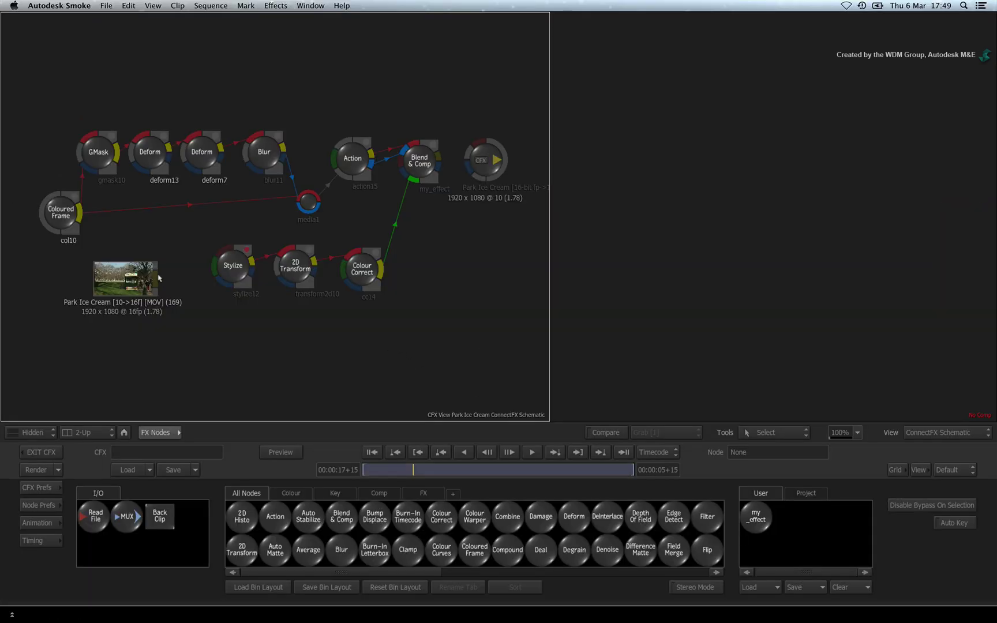
pyautogui.moveTo(156, 277); pyautogui.dragTo(225, 251)
pyautogui.moveTo(436, 155); pyautogui.dragTo(473, 145)
# Return to the timeline, select the Bus 001 clip and create a new ConnectFX setup
pyautogui.click(484, 158)
pyautogui.click(48, 448)
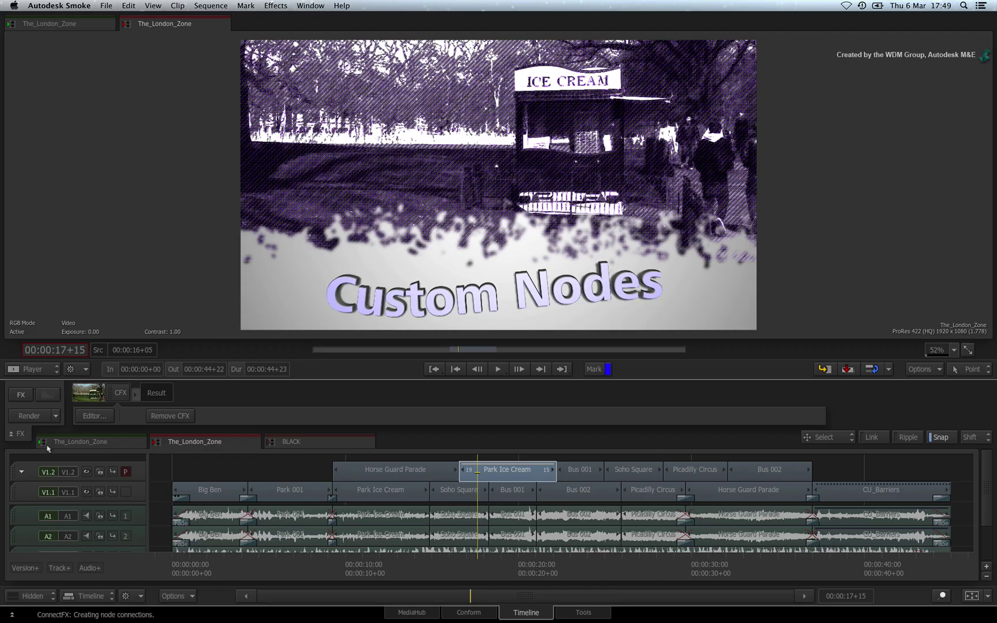
pyautogui.click(567, 554)
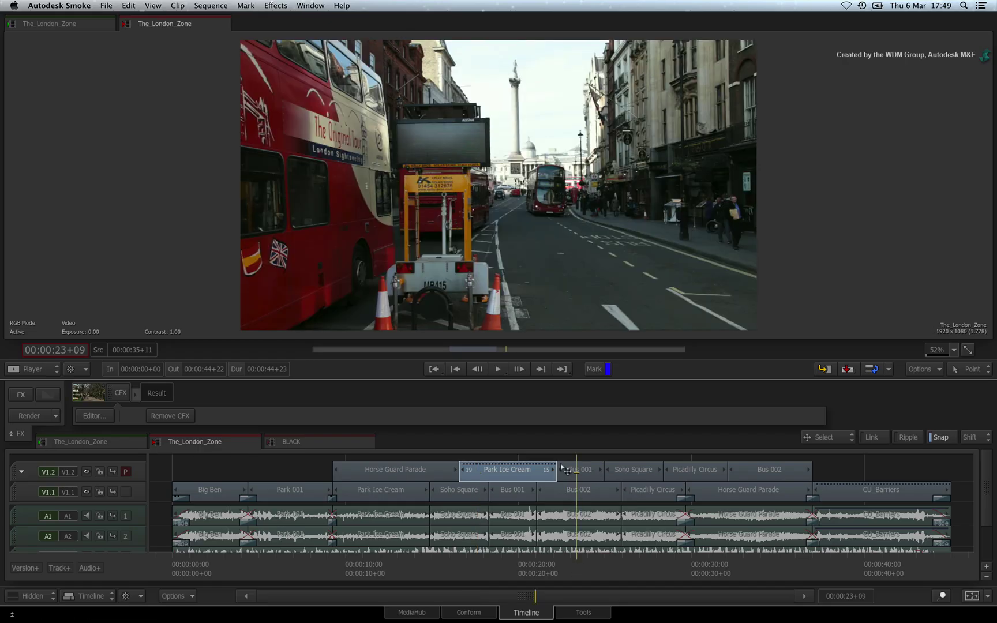
pyautogui.click(561, 469)
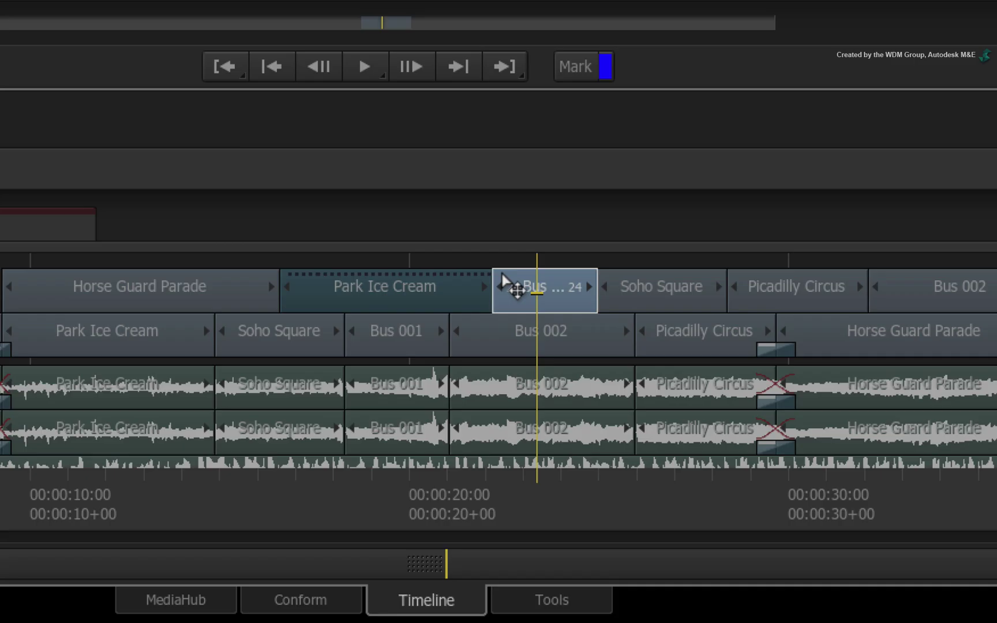
pyautogui.click(233, 183)
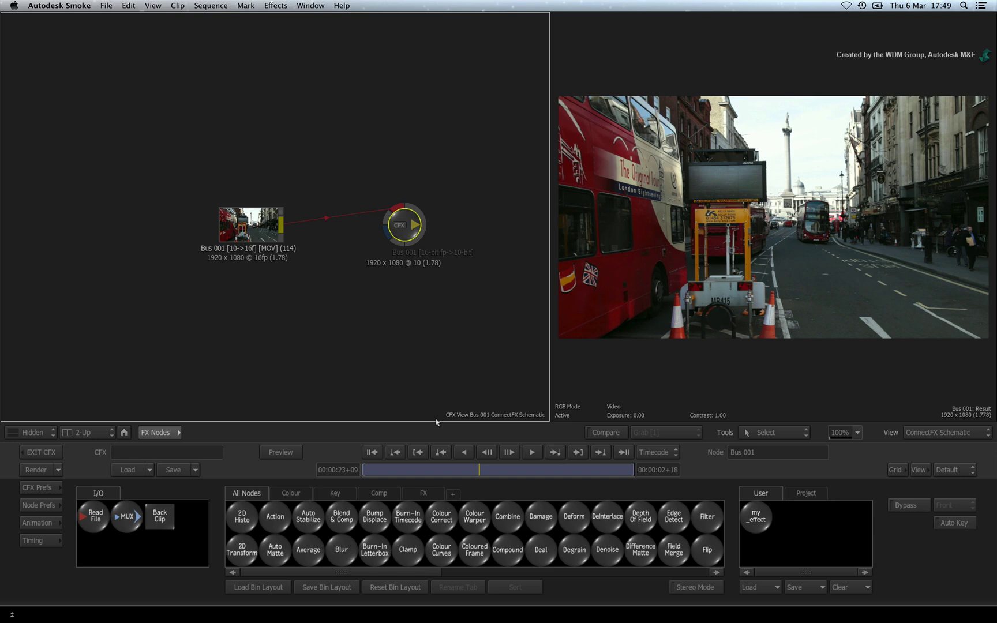
# Disconnect Bus 001 from the output and place the my_effect custom node from the User bin
pyautogui.moveTo(251, 220); pyautogui.dragTo(98, 188)
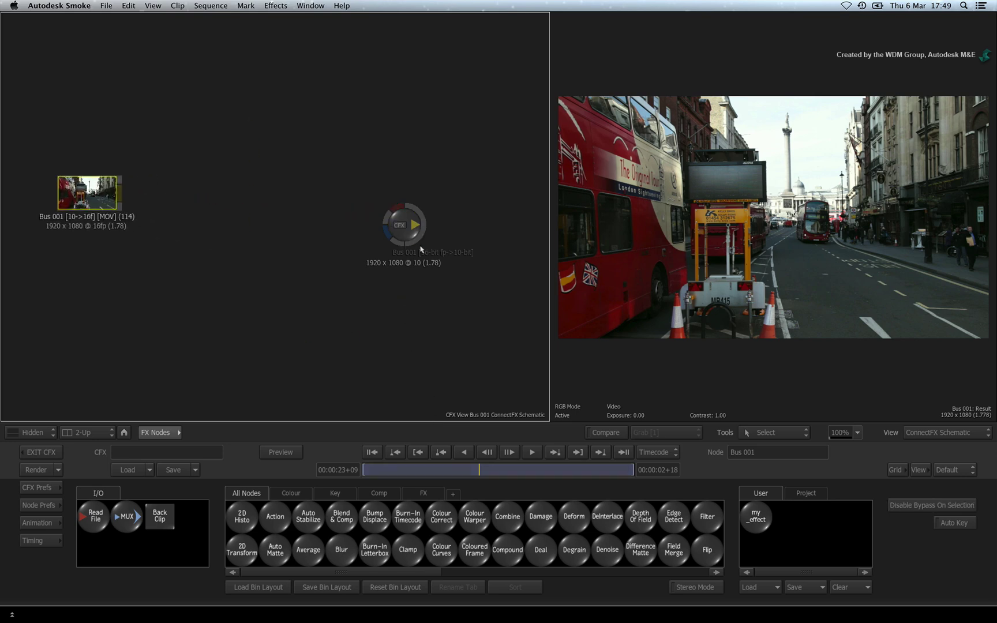
pyautogui.moveTo(428, 214); pyautogui.dragTo(517, 155)
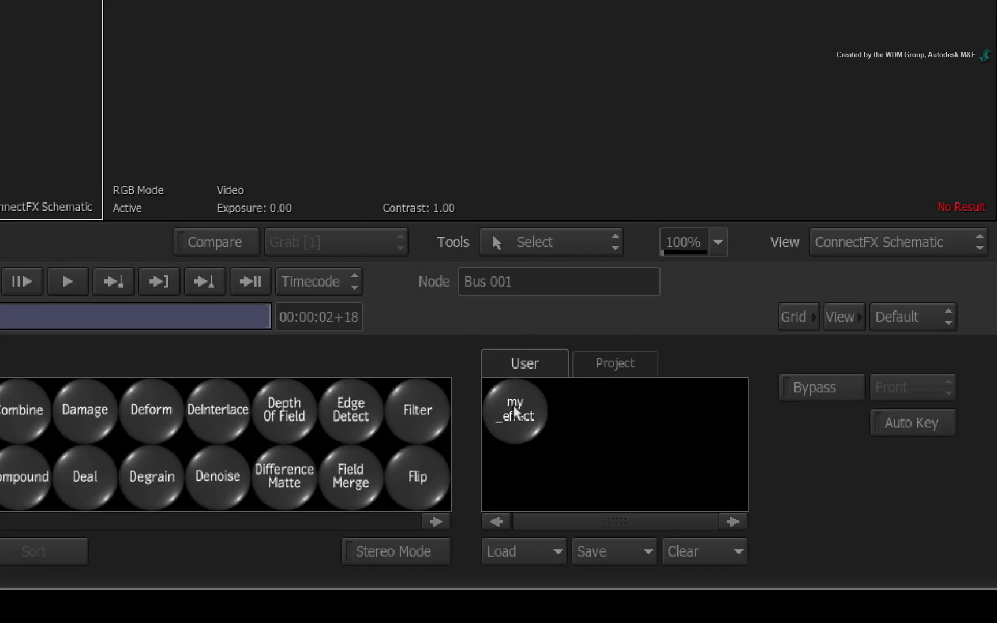
pyautogui.moveTo(756, 517); pyautogui.dragTo(624, 505)
pyautogui.moveTo(252, 390); pyautogui.dragTo(471, 254)
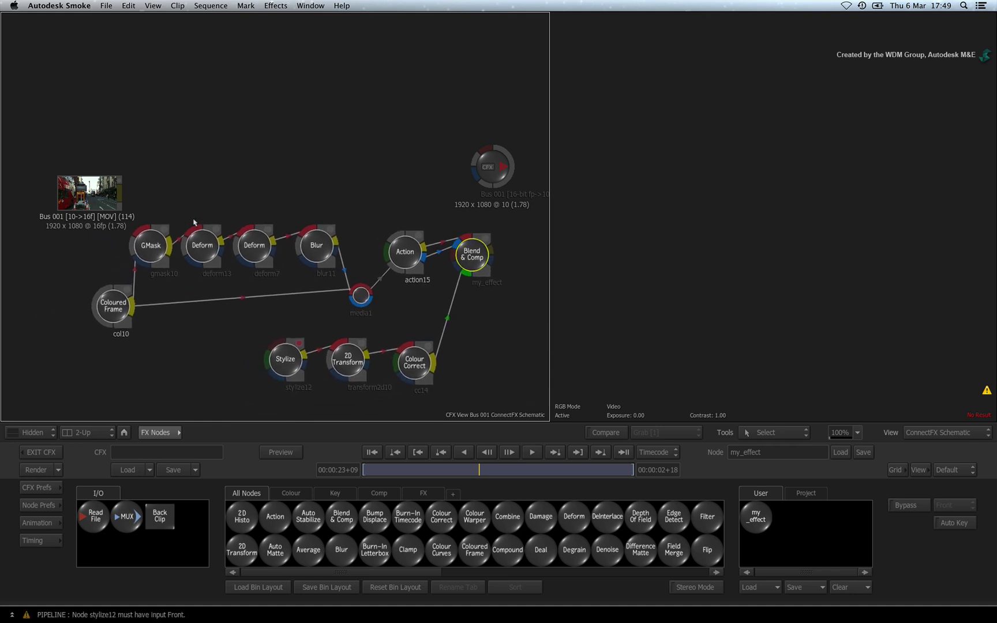
# Wire Bus 001 into Stylize and Blend & Comp into the output, tidying node positions
pyautogui.moveTo(245, 144); pyautogui.dragTo(250, 93)
pyautogui.moveTo(88, 125); pyautogui.dragTo(126, 351)
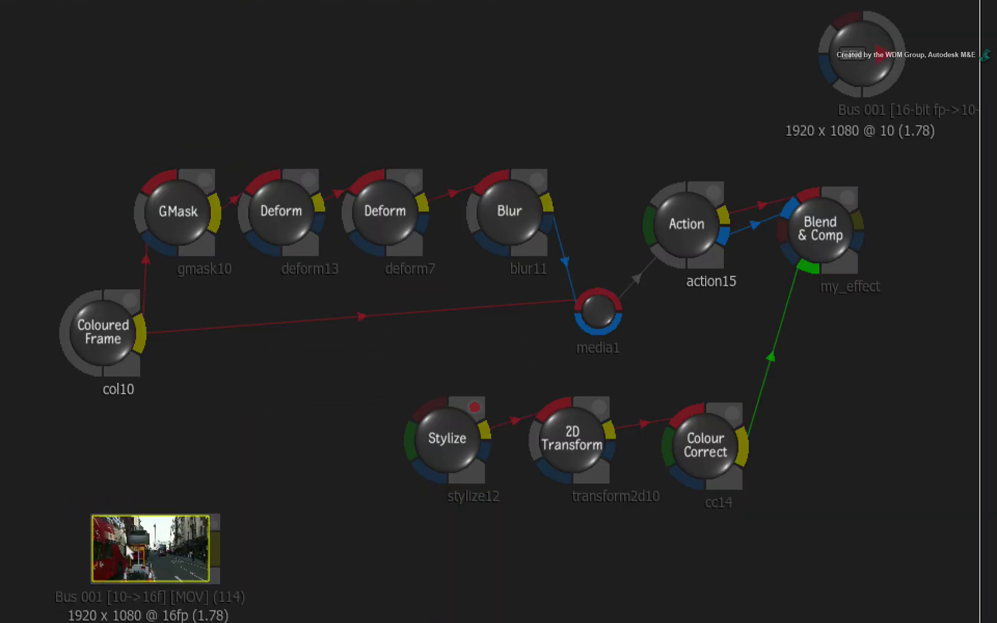
pyautogui.moveTo(129, 553); pyautogui.dragTo(172, 430)
pyautogui.moveTo(254, 428); pyautogui.dragTo(436, 400)
pyautogui.moveTo(857, 200); pyautogui.dragTo(857, 27)
pyautogui.moveTo(875, 74); pyautogui.dragTo(920, 203)
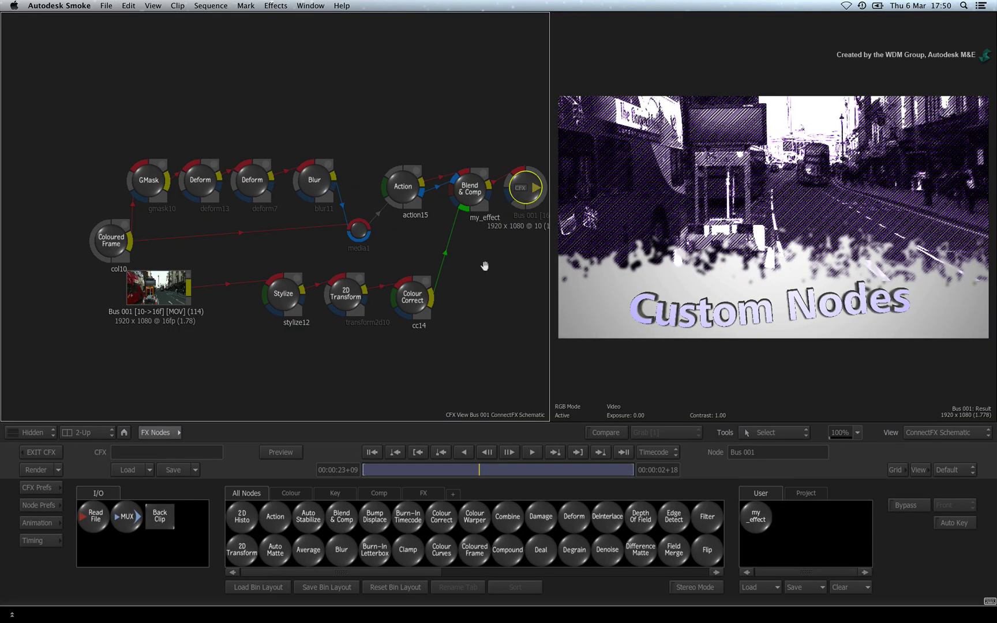
pyautogui.moveTo(855, 385); pyautogui.dragTo(722, 421)
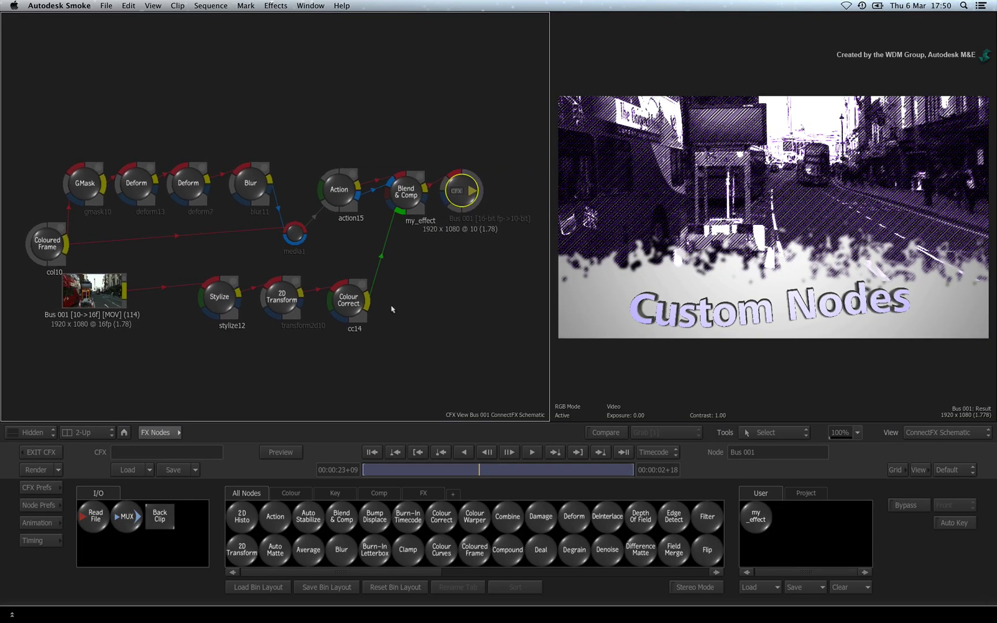
pyautogui.moveTo(470, 200); pyautogui.dragTo(484, 197)
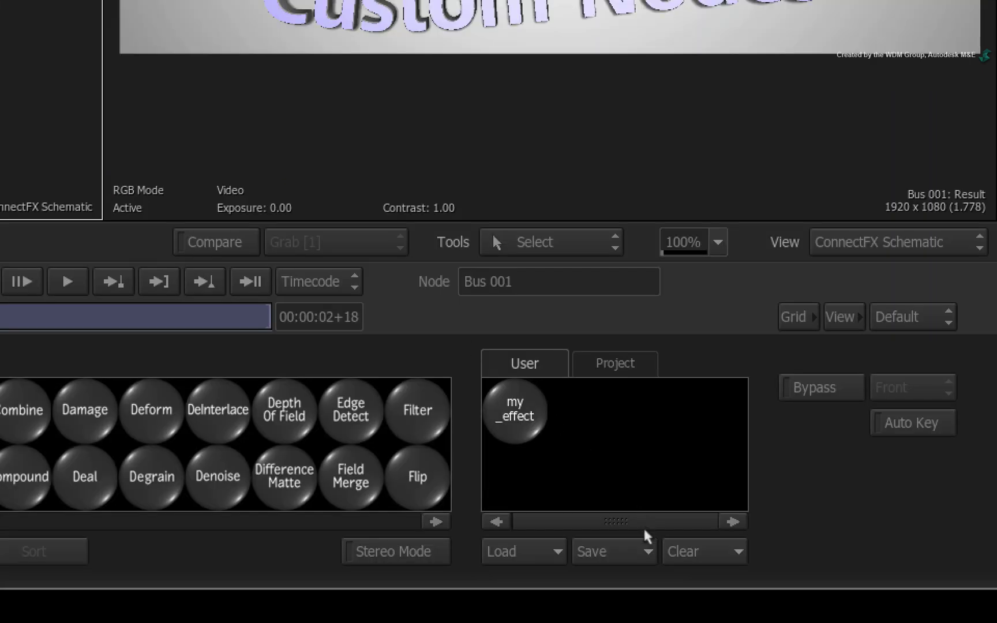
# Drag my_effect out of the User bin and confirm the deletion in the Confirm Operation dialog
pyautogui.click(817, 588)
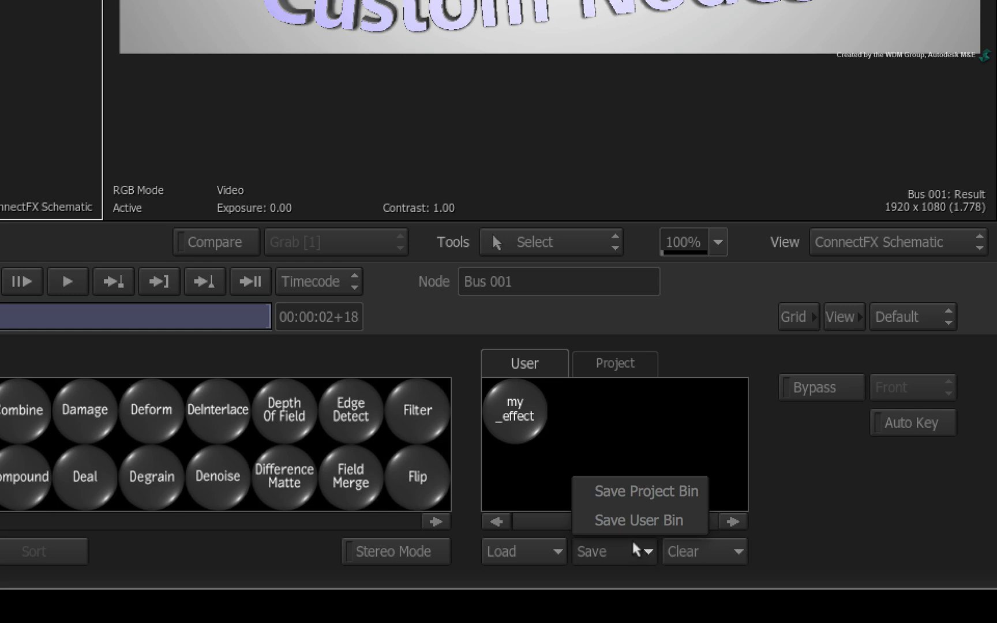
pyautogui.click(827, 533)
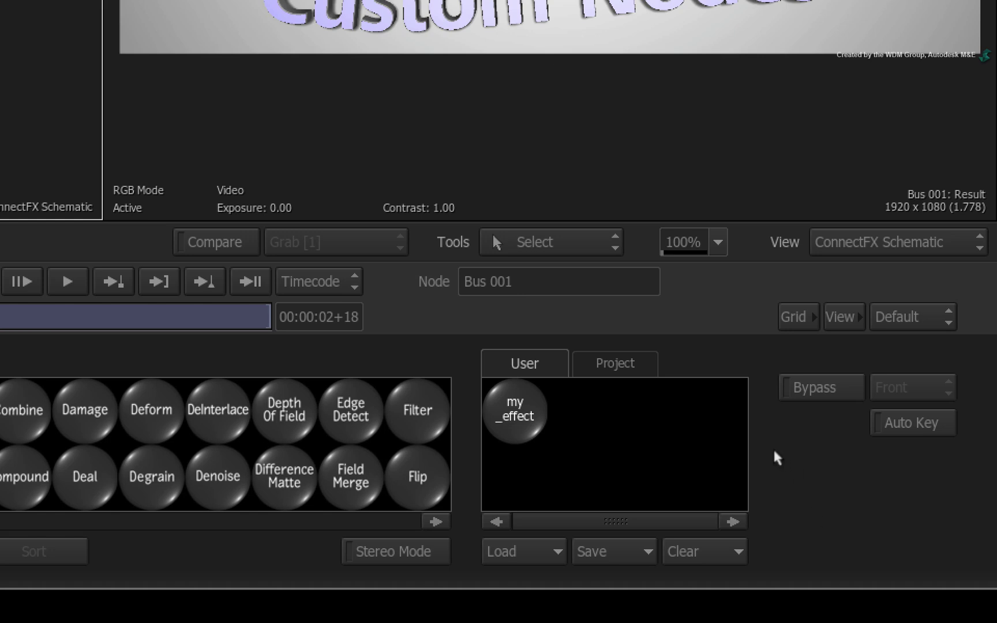
pyautogui.moveTo(519, 412); pyautogui.dragTo(609, 616)
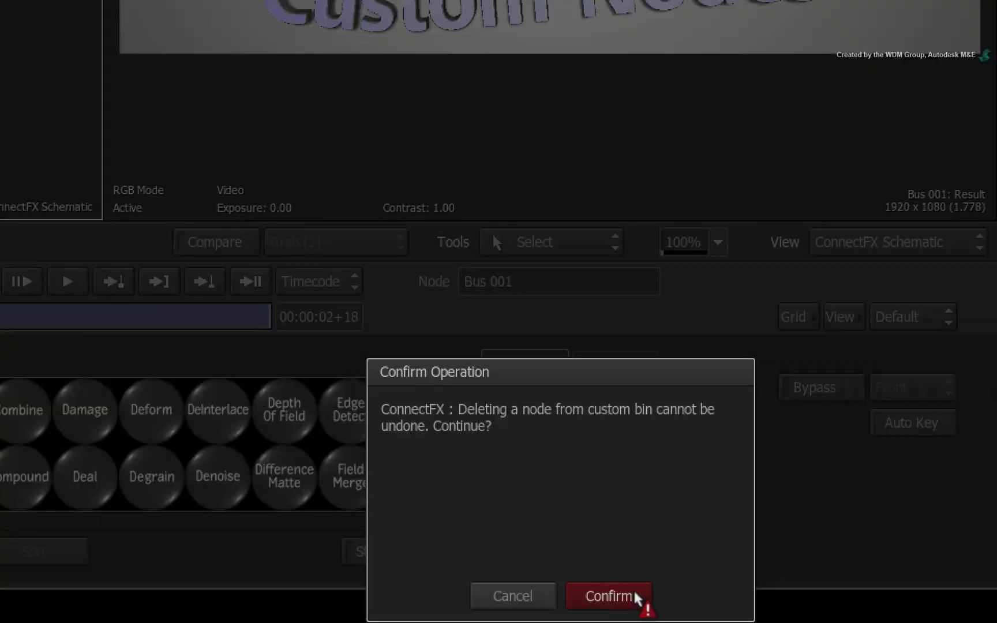
pyautogui.click(609, 597)
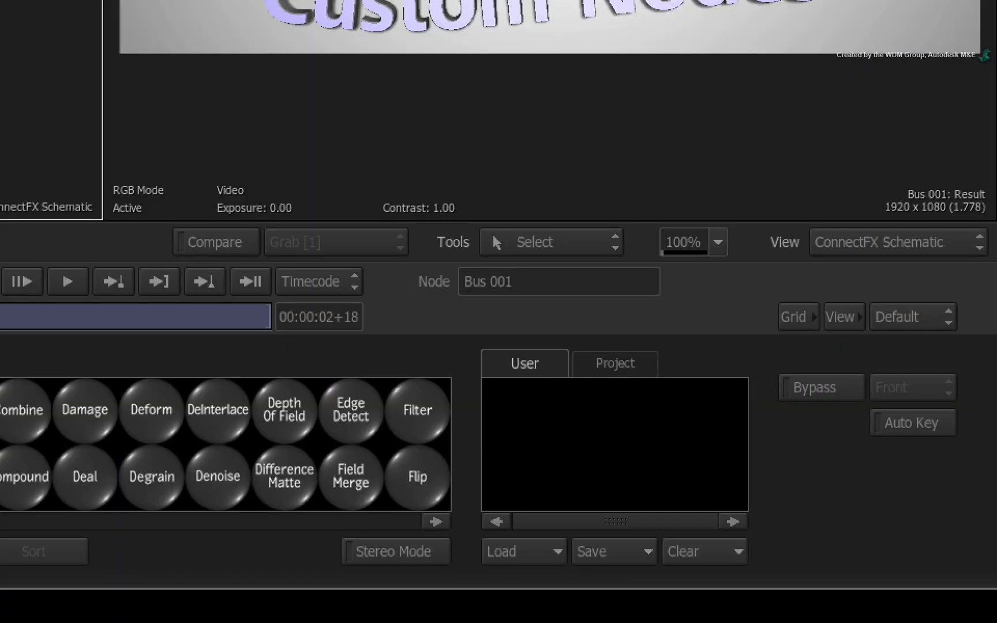